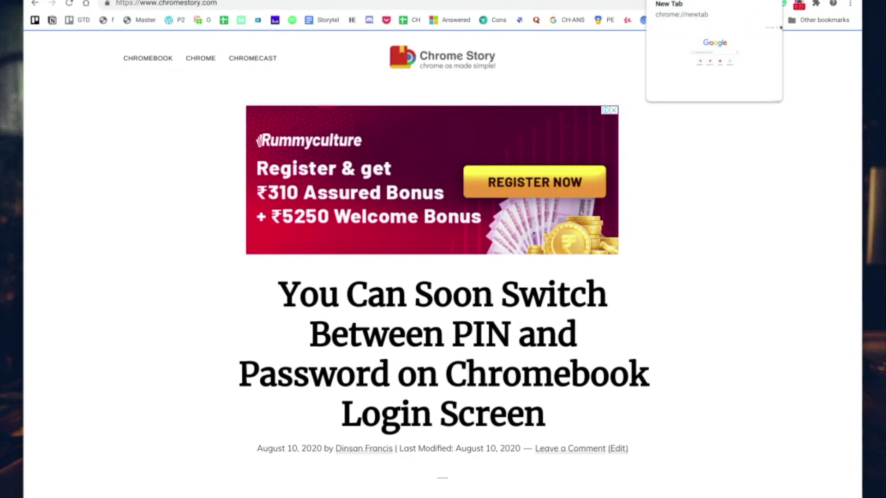
Switch from the Chrome Story page to the open New Tab page with Google search.
left_click(692, 3)
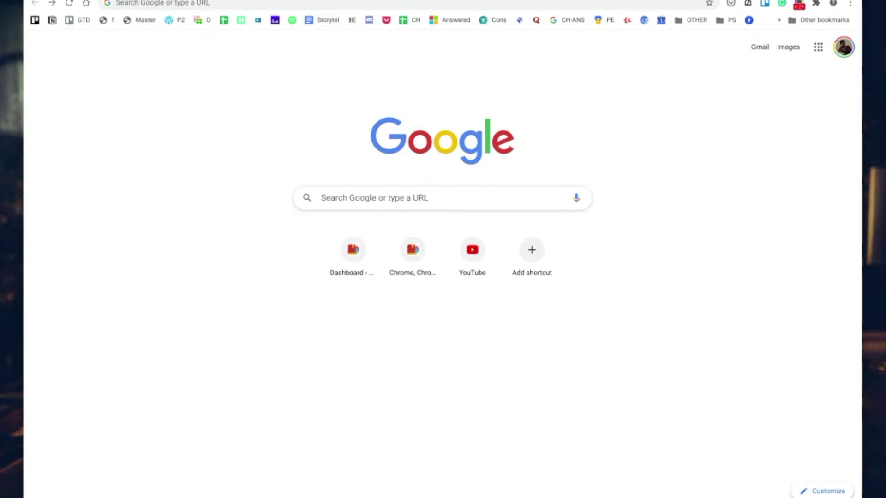
Open Chrome Story's 'Search Open Tabs' article from page 2, highlight its Ctrl+Shift+E shortcut, then open a new tab.
left_click(104, 20)
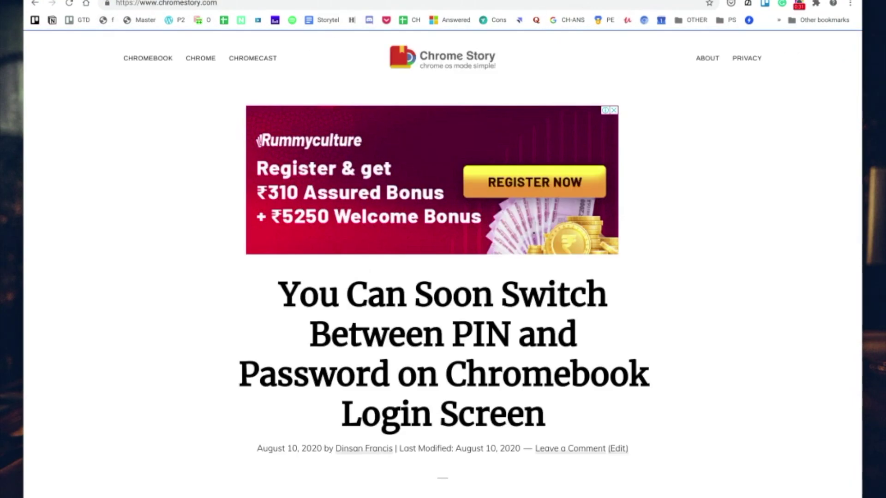
scroll(442, 277, "down", 10)
scroll(522, 340, "up", 10)
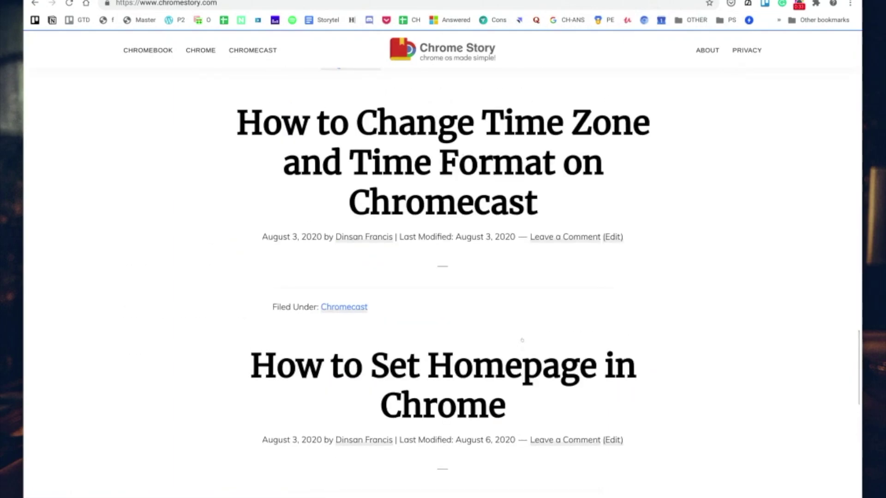
scroll(479, 349, "down", 10)
scroll(319, 332, "up", 5)
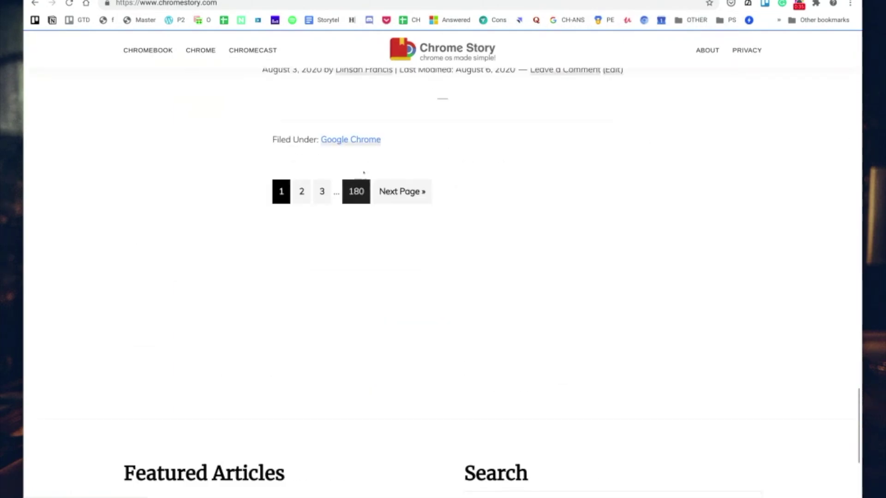
left_click(301, 191)
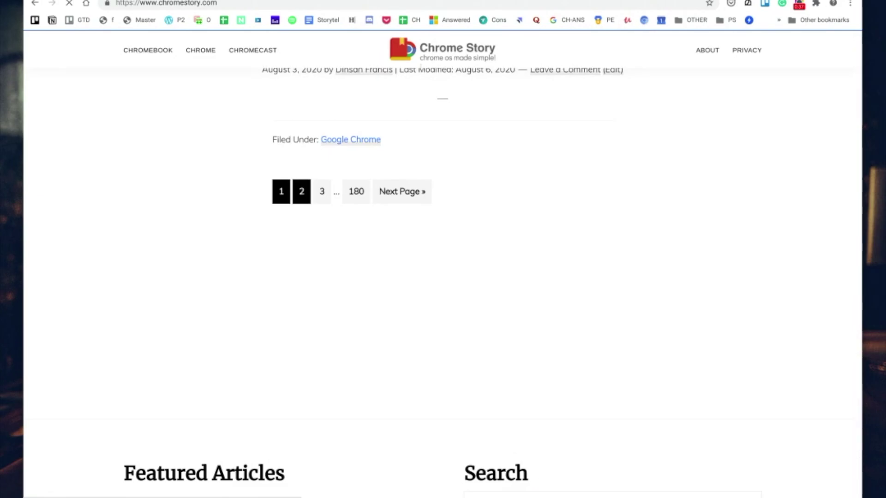
scroll(454, 231, "down", 5)
left_click(455, 221)
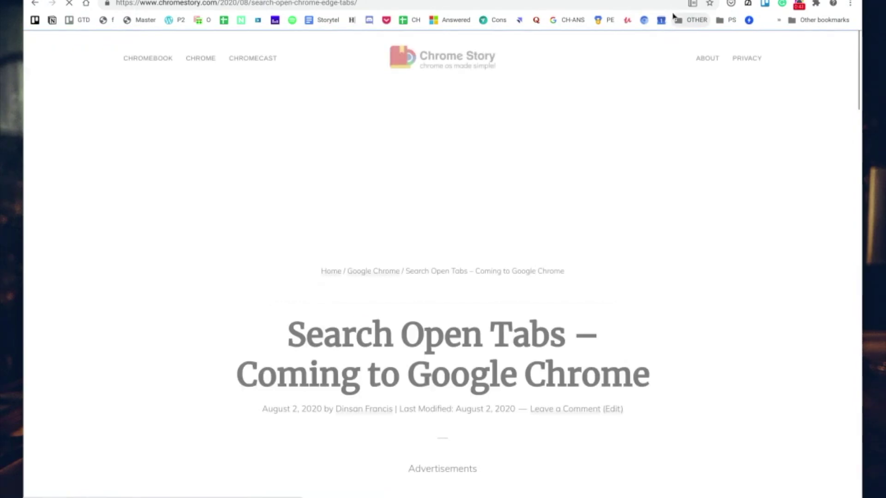
scroll(598, 240, "down", 3)
scroll(597, 240, "down", 3)
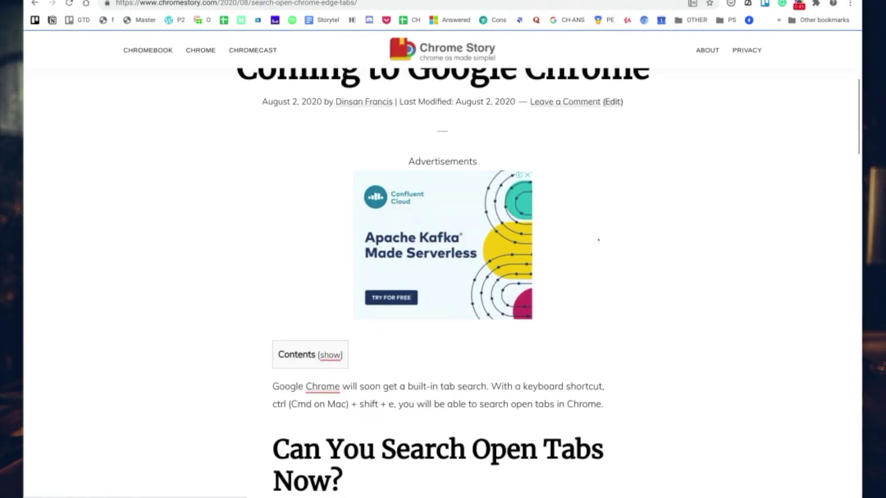
scroll(598, 239, "down", 1)
scroll(598, 240, "down", 6)
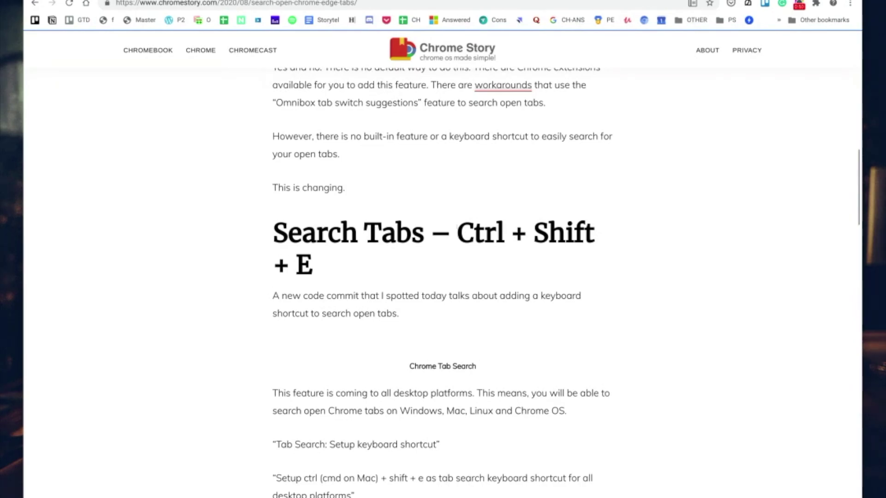
left_click_drag(457, 233, 508, 272)
scroll(508, 272, "up", 1)
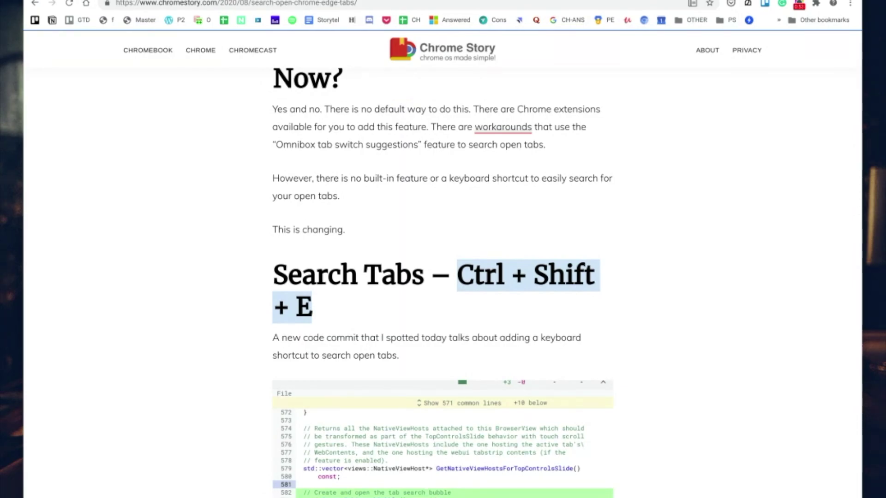
key("ctrl+t")
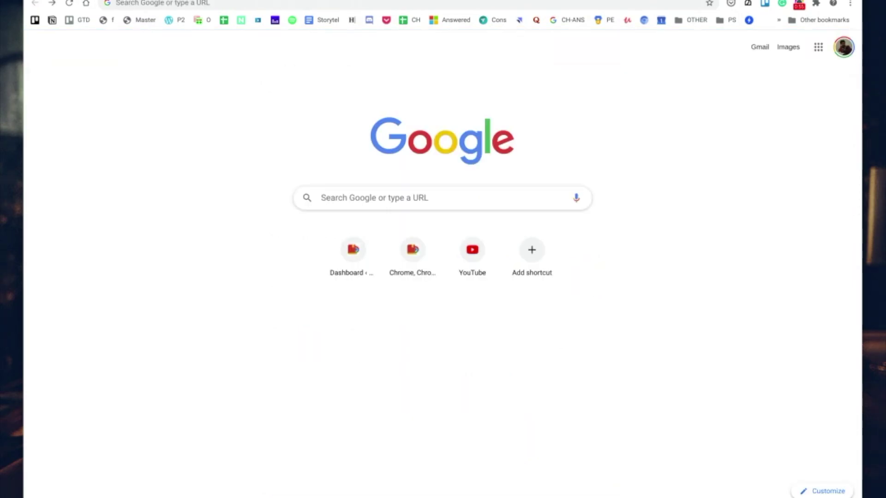
type("chrome:")
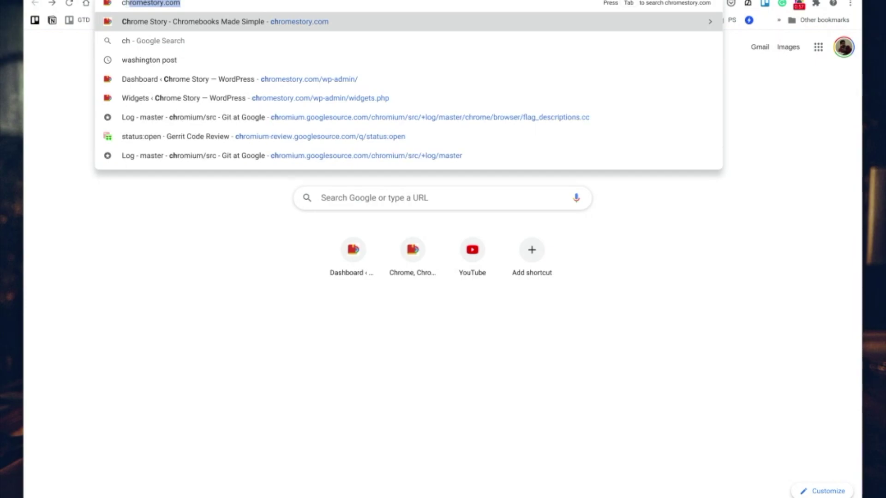
type("//flags")
Load chrome://flags, enable the Tab Search flag, and bring up the open-tabs search popup.
key("Return")
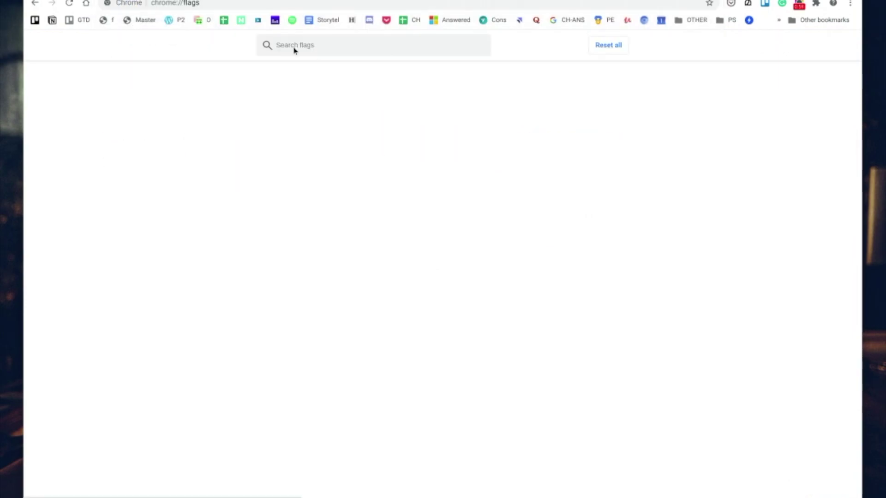
type("tab")
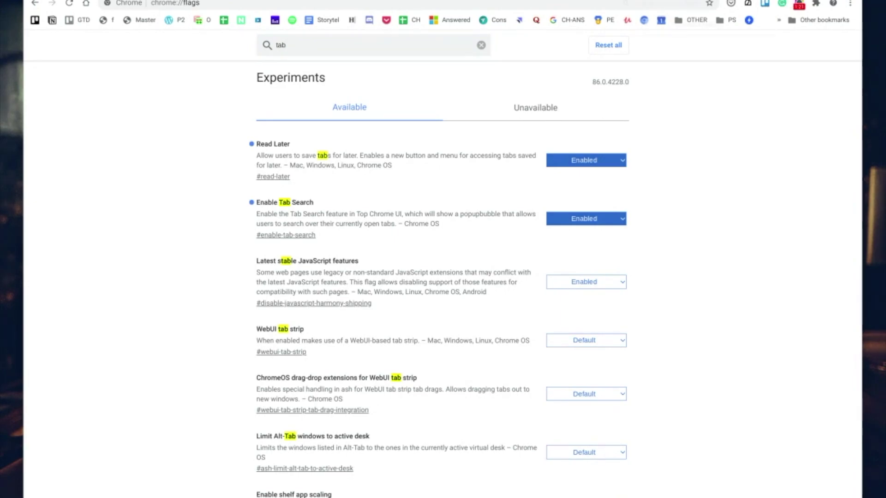
key("ctrl+shift+e")
scroll(724, 56, "up", 2)
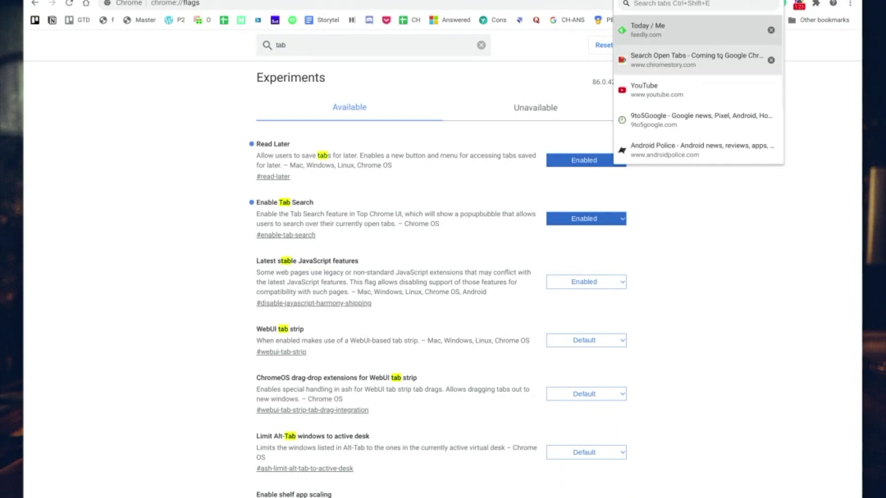
scroll(723, 57, "down", 2)
scroll(723, 57, "up", 2)
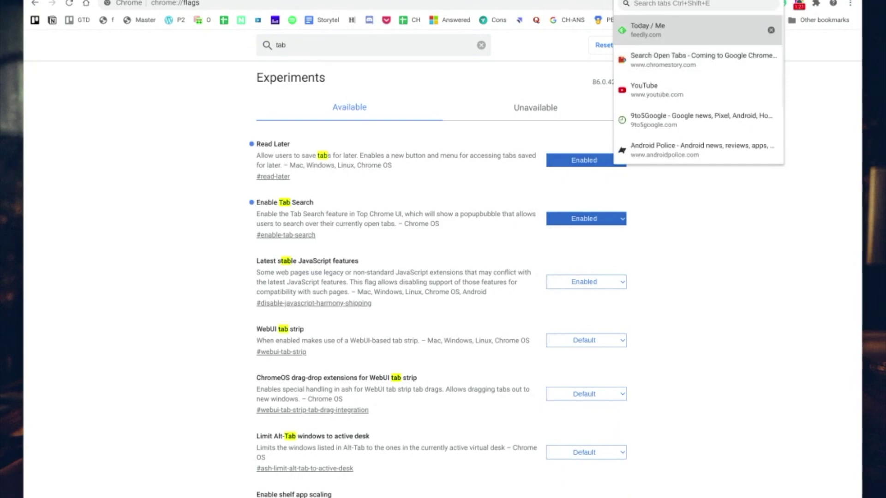
type("9to")
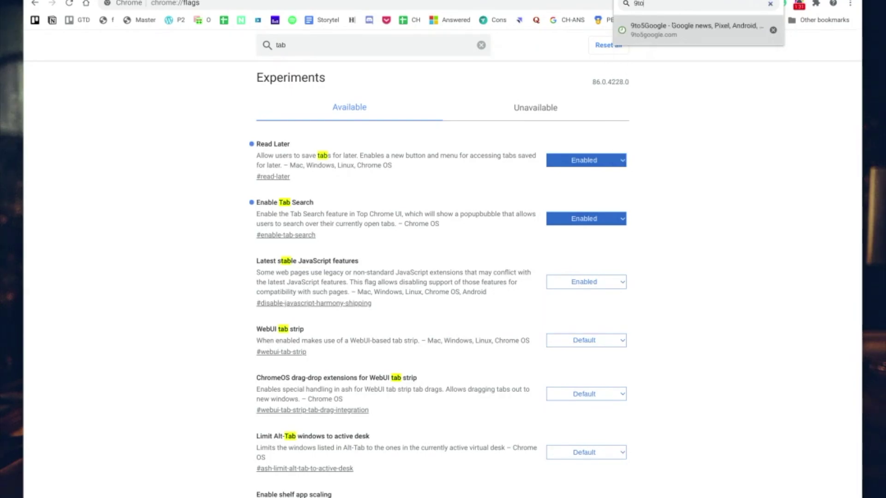
Search the open tabs for '9to' and switch to the 9to5Google tab.
key("Return")
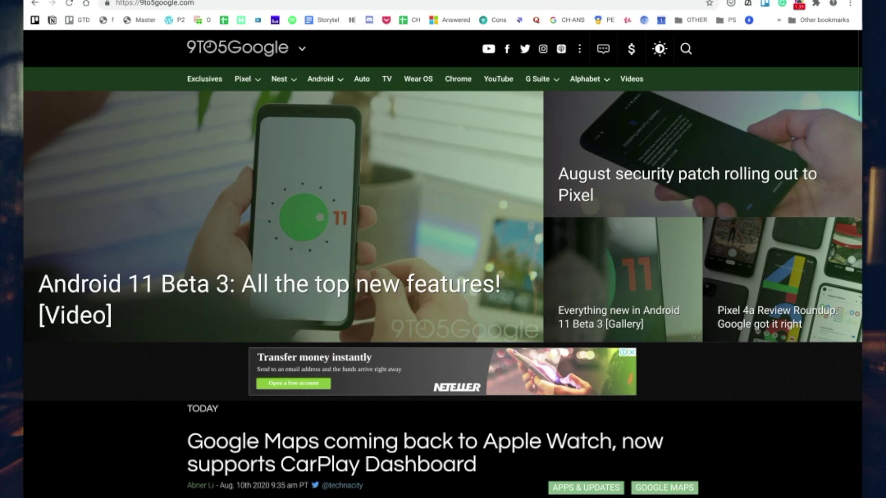
Find 'new' in Tab Search and switch to the New York Times tab.
key("ctrl+shift+e")
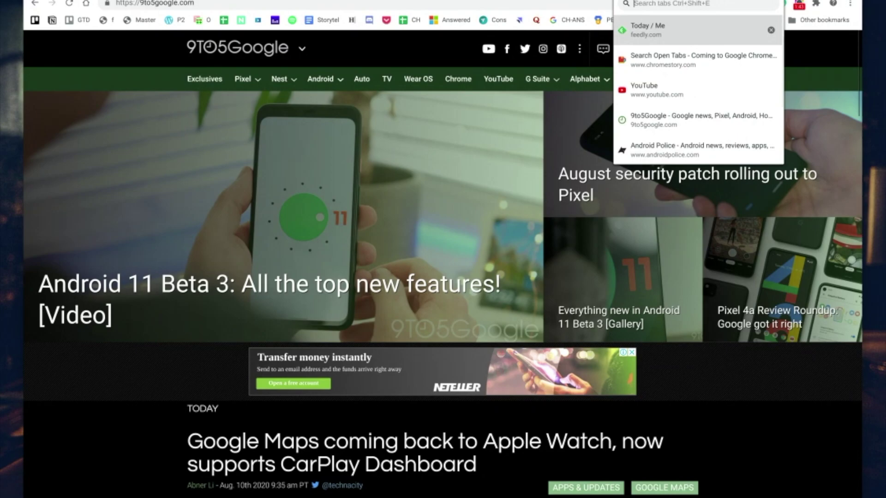
type("new")
key("Down")
key("Down")
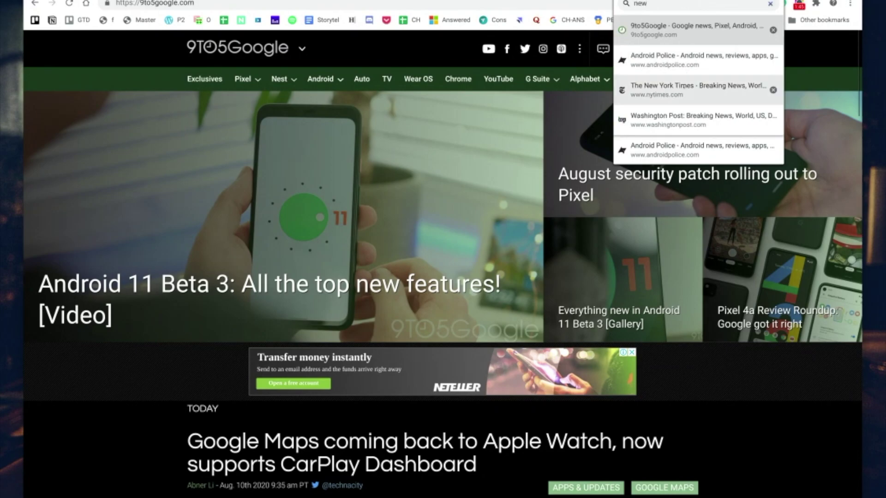
key("Return")
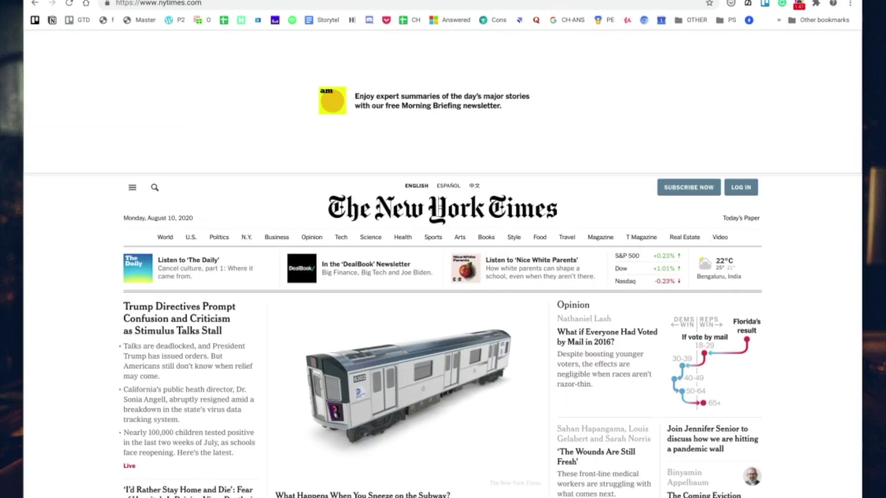
Switch to the Android Police tab via Tab Search, then review the open-tabs list.
key("ctrl+shift+e")
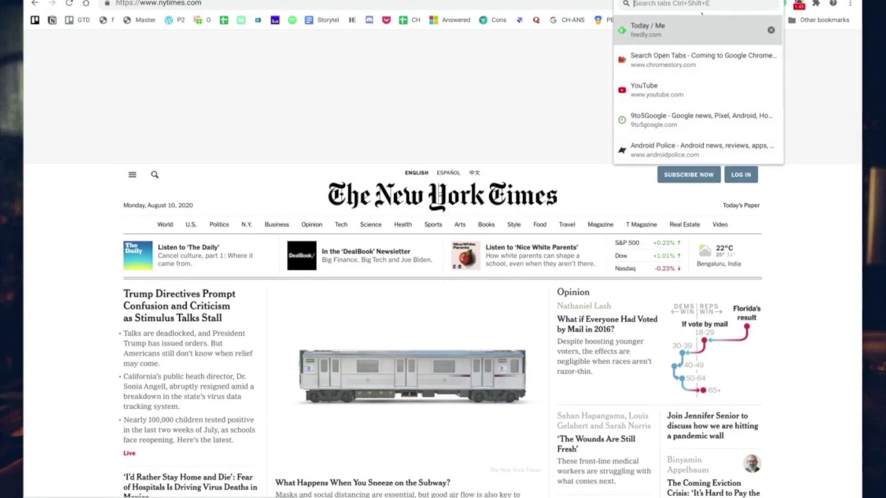
key("Down")
key("Down")
key("Down")
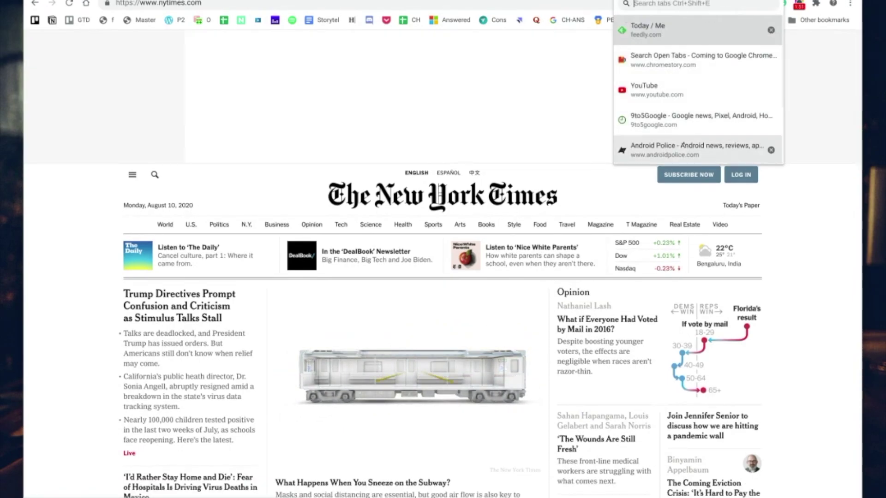
key("Return")
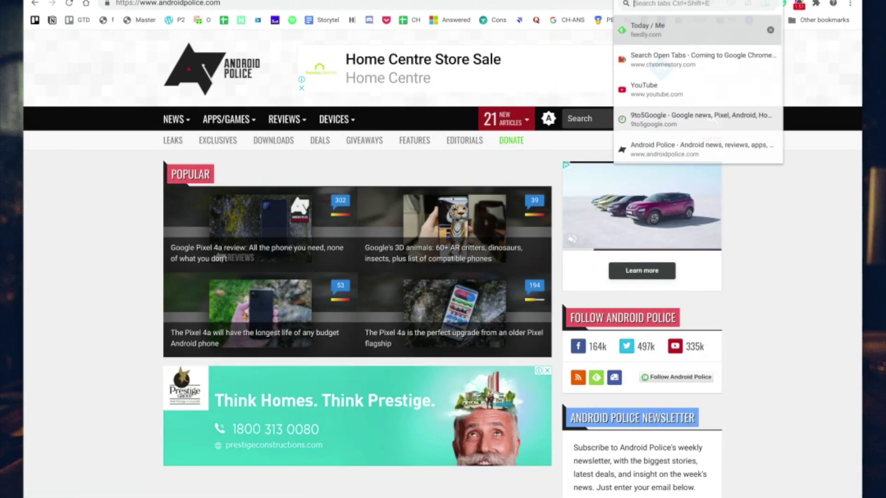
key("ctrl+shift+e")
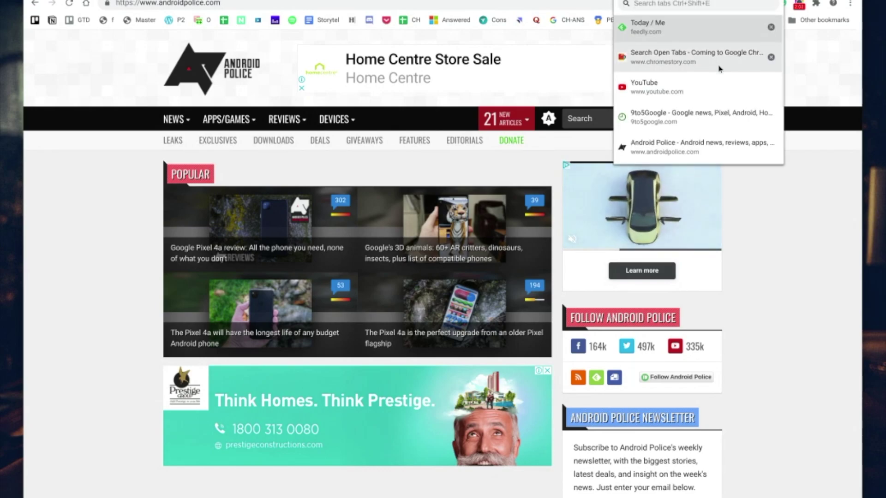
scroll(720, 67, "down", 3)
scroll(718, 67, "up", 3)
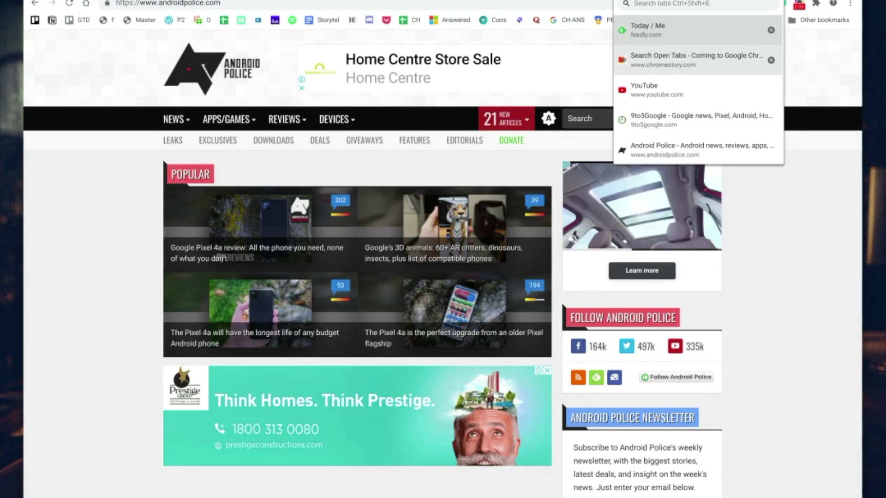
scroll(699, 60, "down", 3)
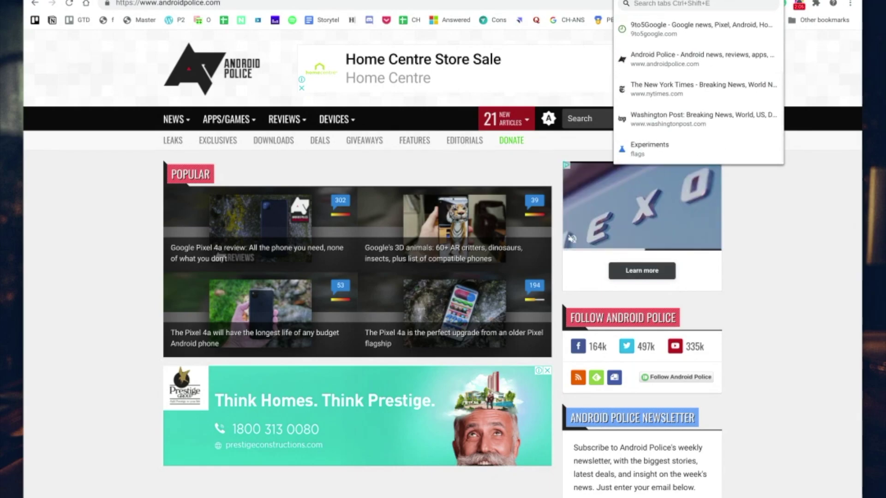
scroll(700, 60, "up", 3)
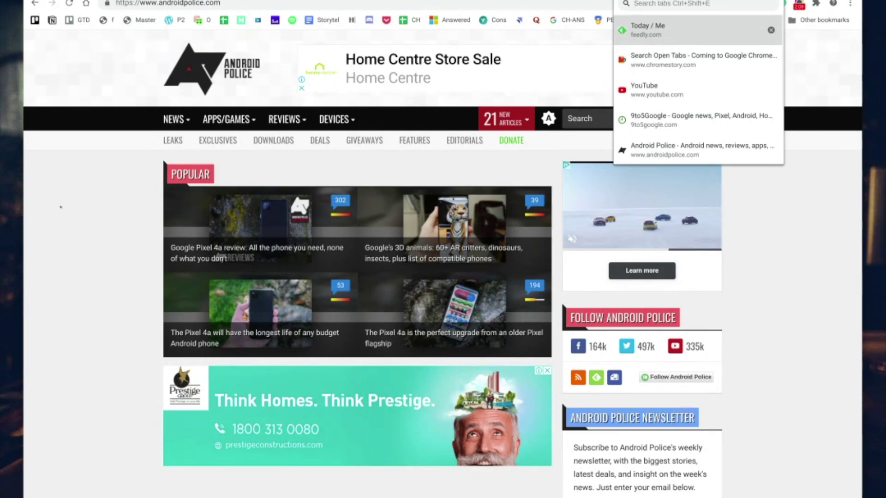
key("Escape")
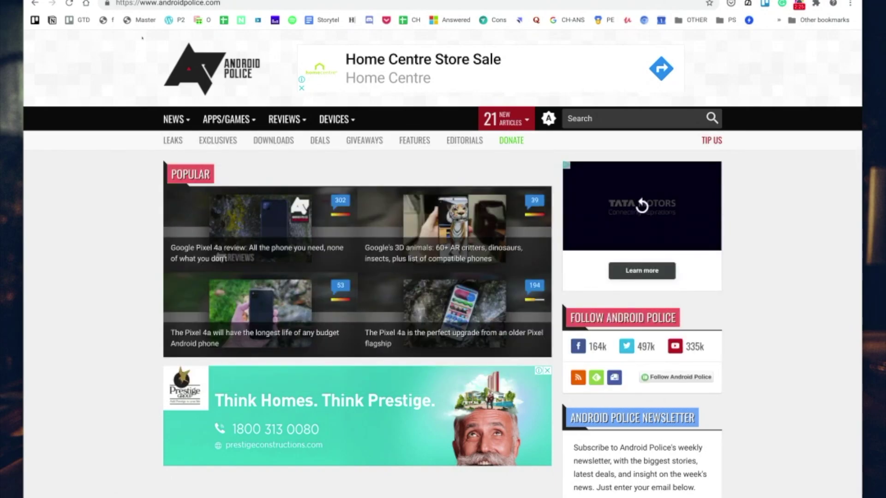
Switch back to the Chrome Story 'Search Open Tabs – Coming to Google Chrome' article tab.
key("ctrl+Tab")
scroll(444, 276, "up", 10)
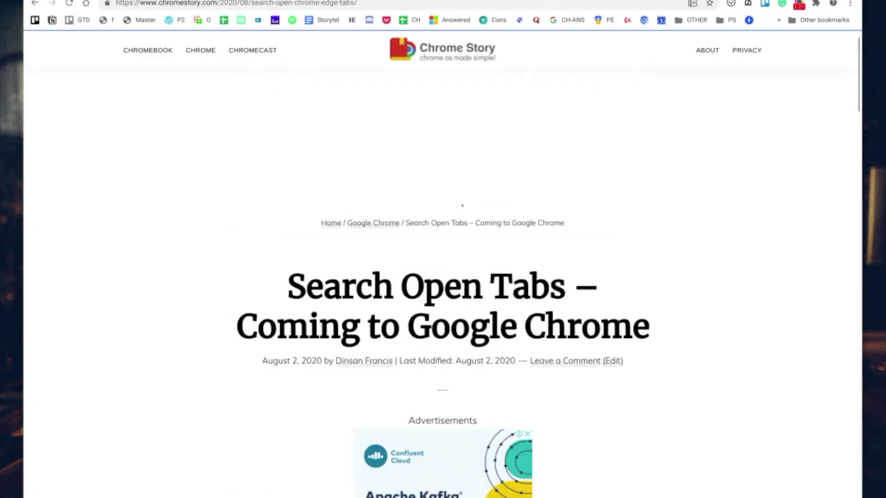